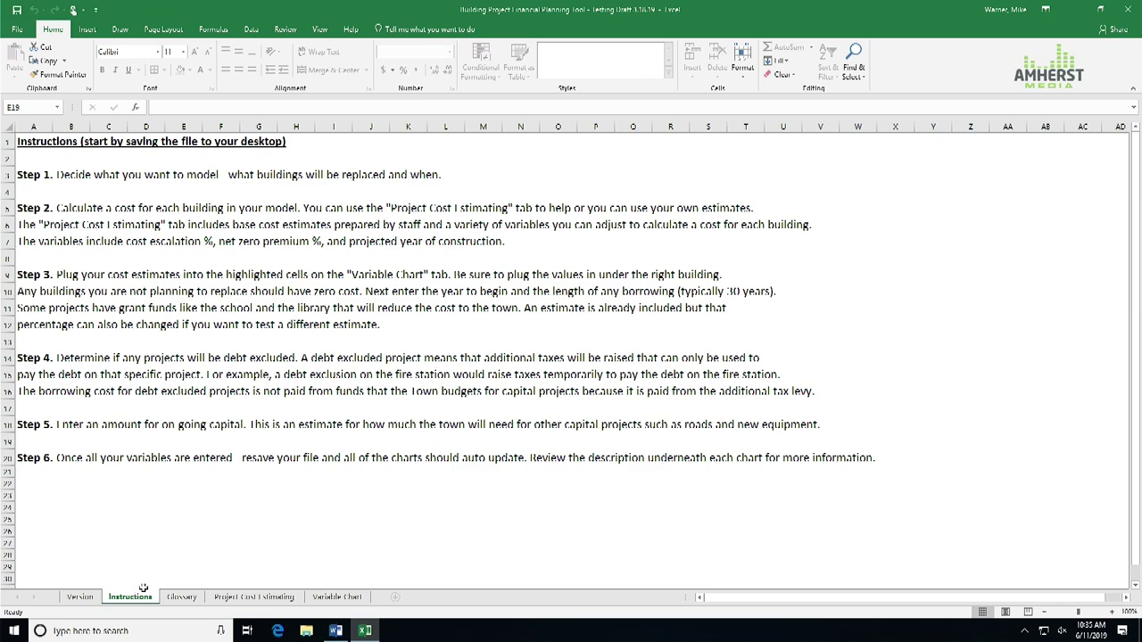
Review the glossary of terms and the library's cost figures and net zero premium on the Project Cost Estimating sheet.
click(178, 597)
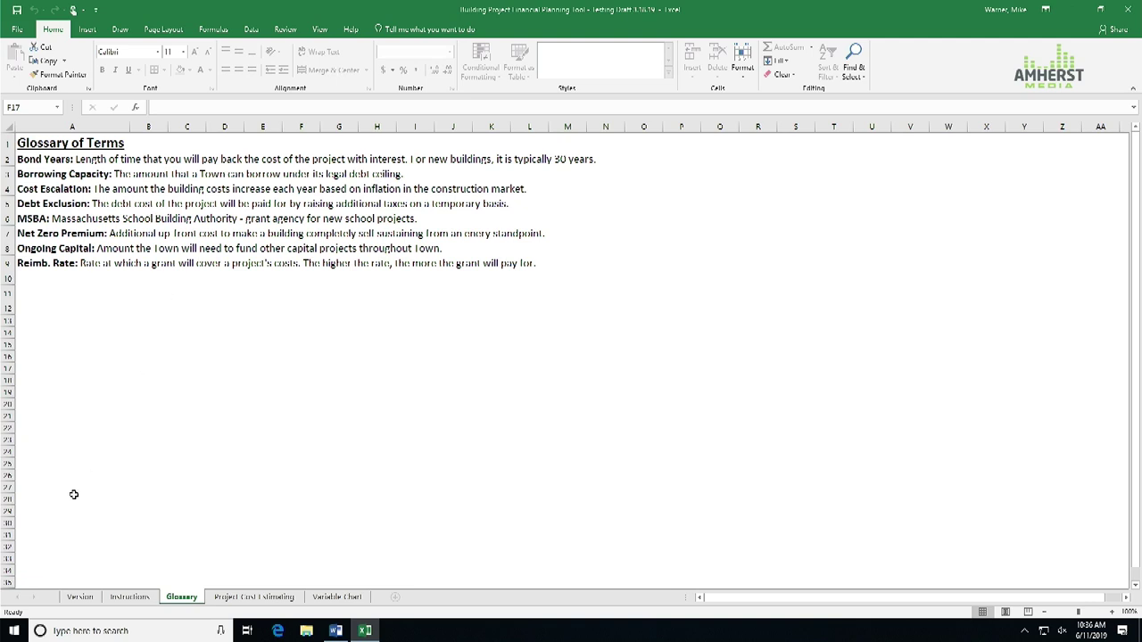
click(231, 600)
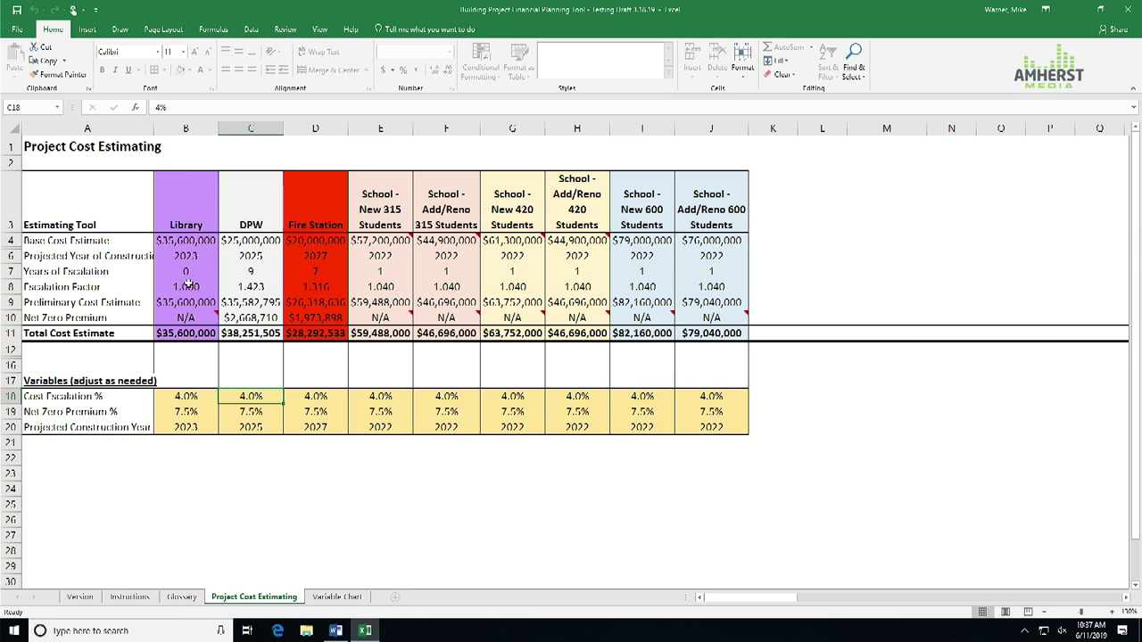
click(169, 414)
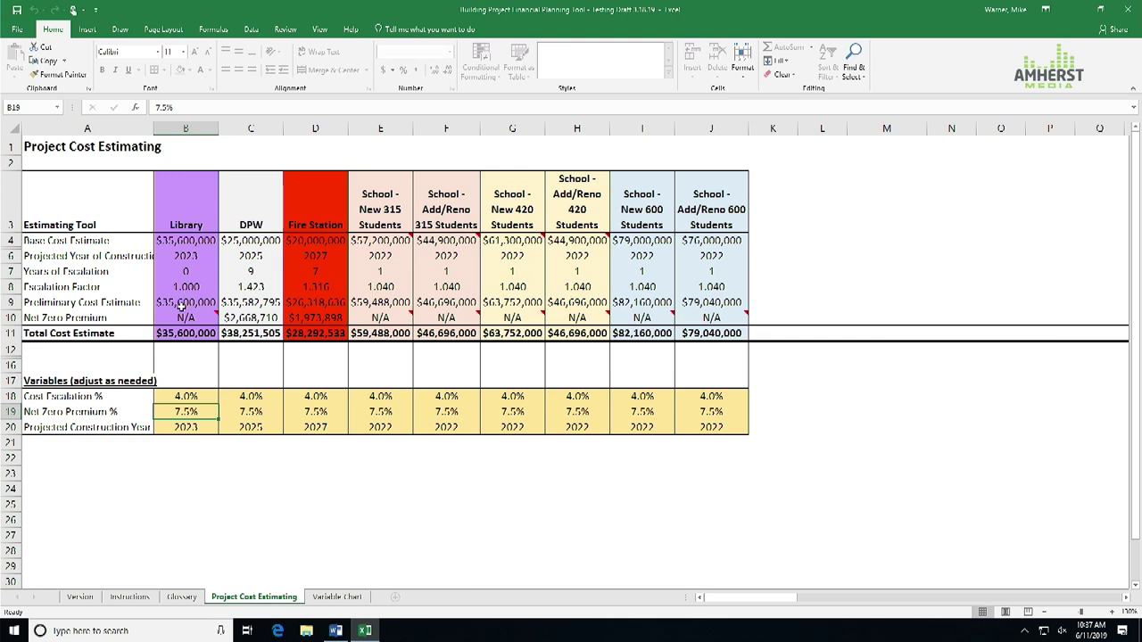
mouse_move(179, 311)
Examine the ongoing capital amount and the projected capital outlay chart on the Variable Chart sheet.
click(326, 597)
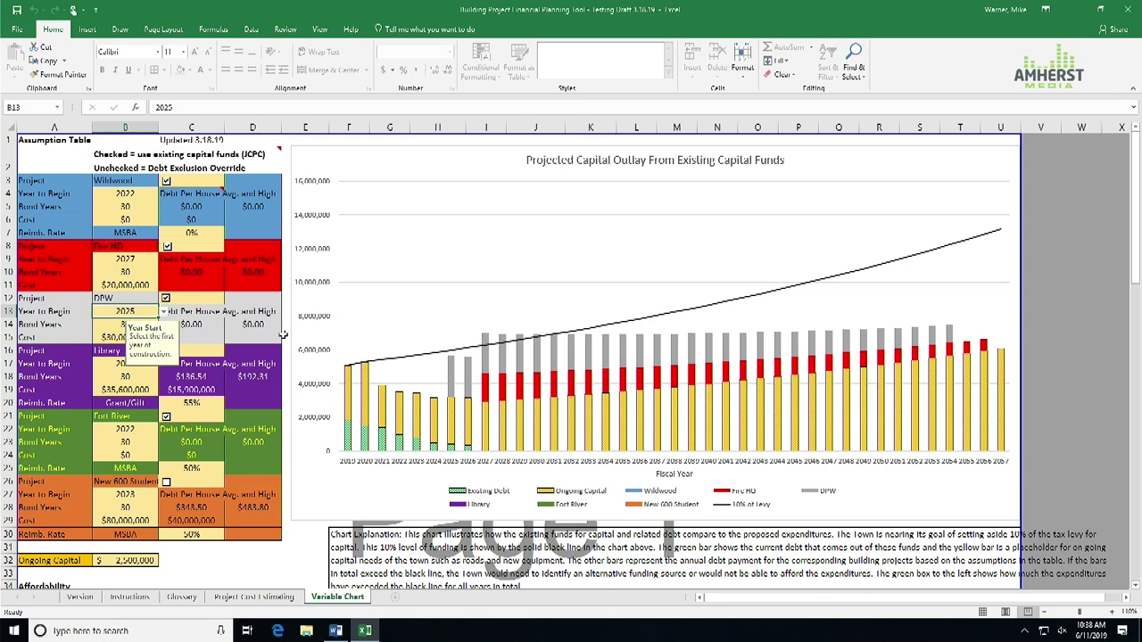
scroll(249, 409, down, 2)
click(127, 505)
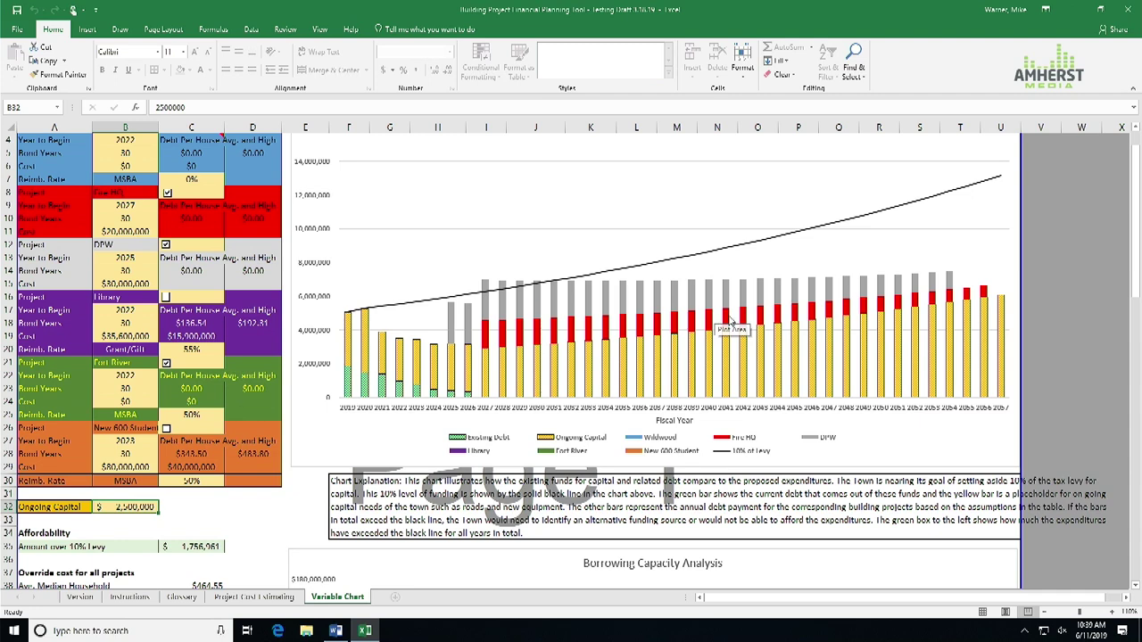
mouse_move(673, 294)
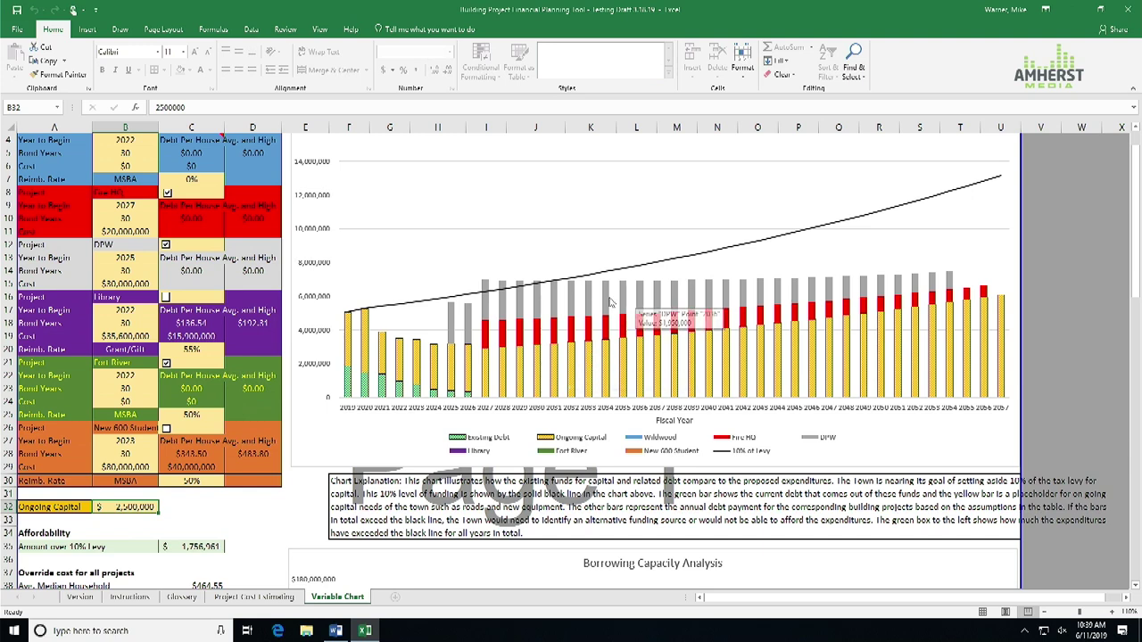
mouse_move(624, 292)
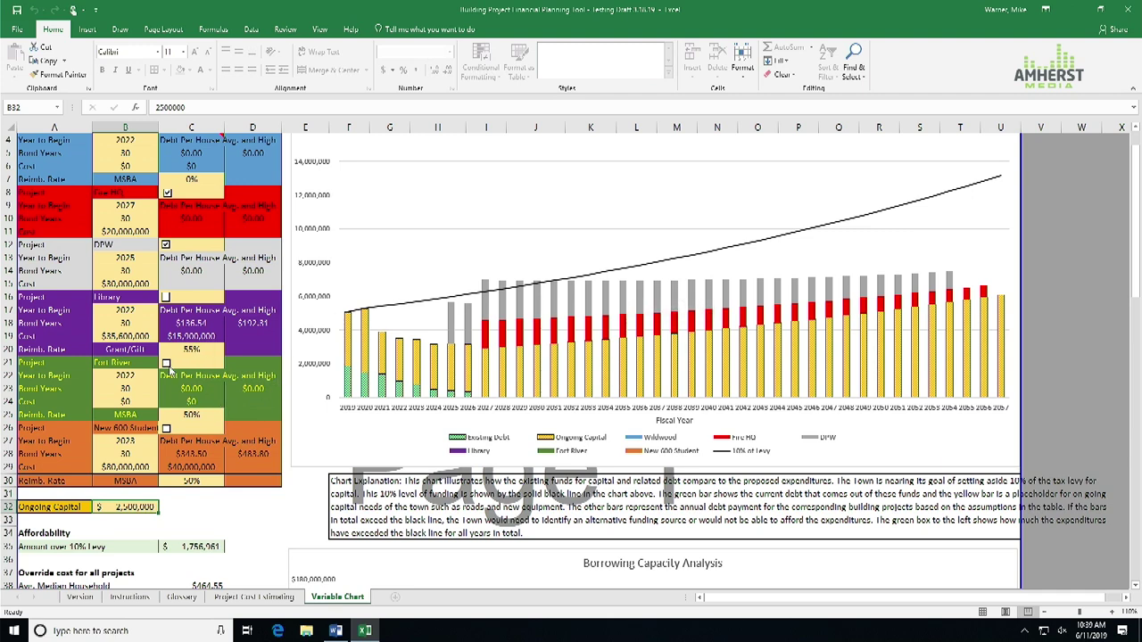
Fund the New 600 Student project from existing capital funds instead of a debt exclusion override.
scroll(223, 210, up, 1)
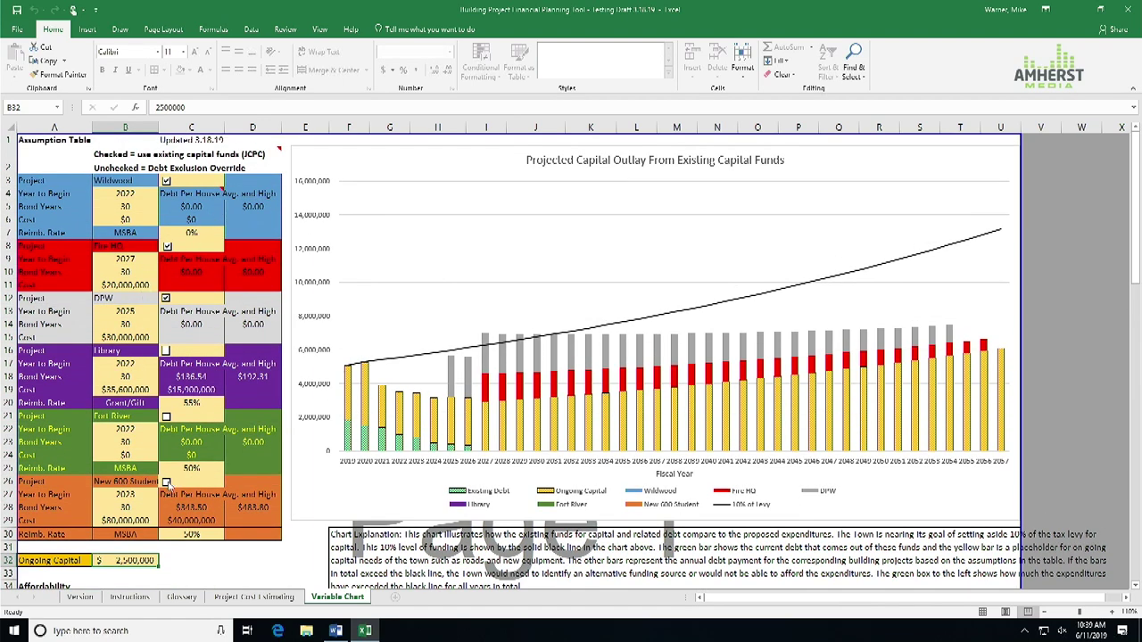
scroll(167, 482, down, 1)
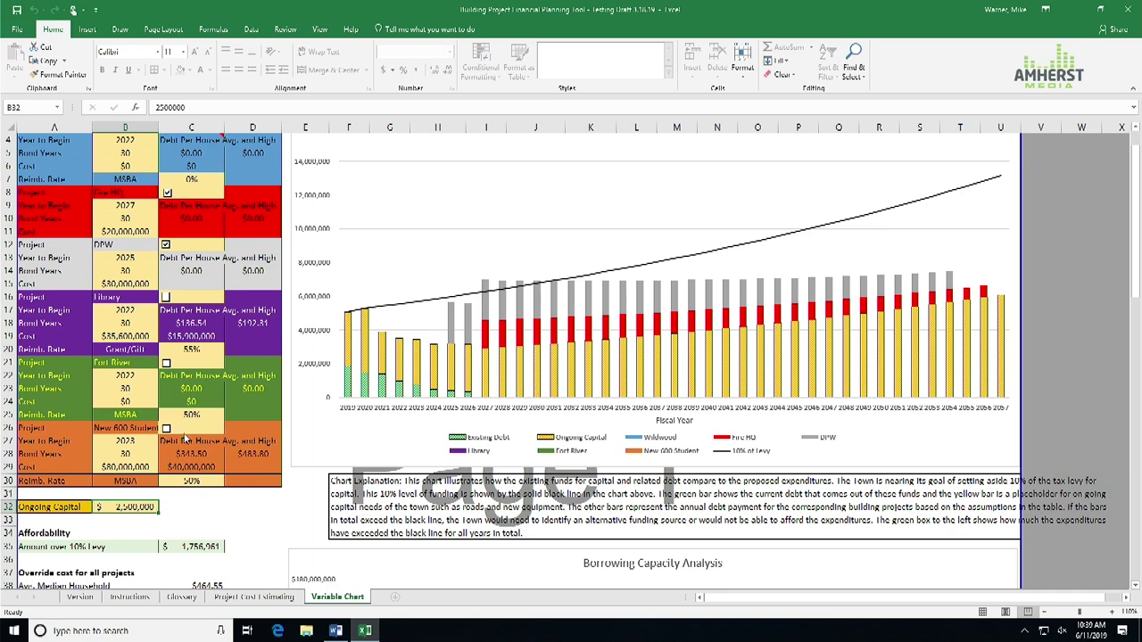
click(167, 430)
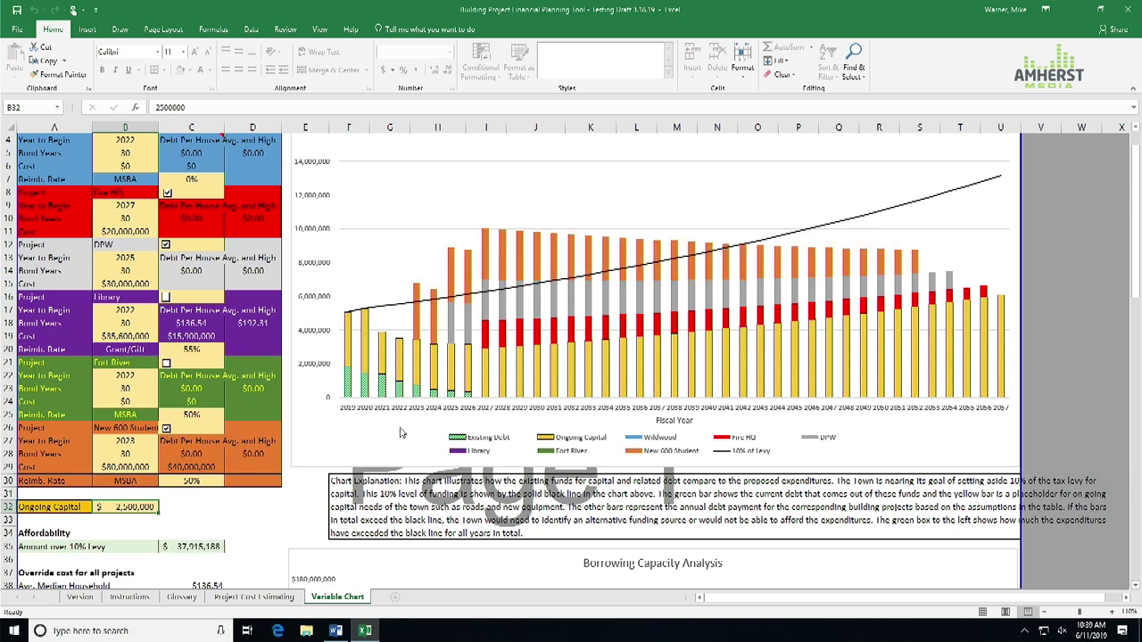
Compare the stacked project costs with the 10% of levy line and check the amount over the levy.
scroll(312, 405, up, 1)
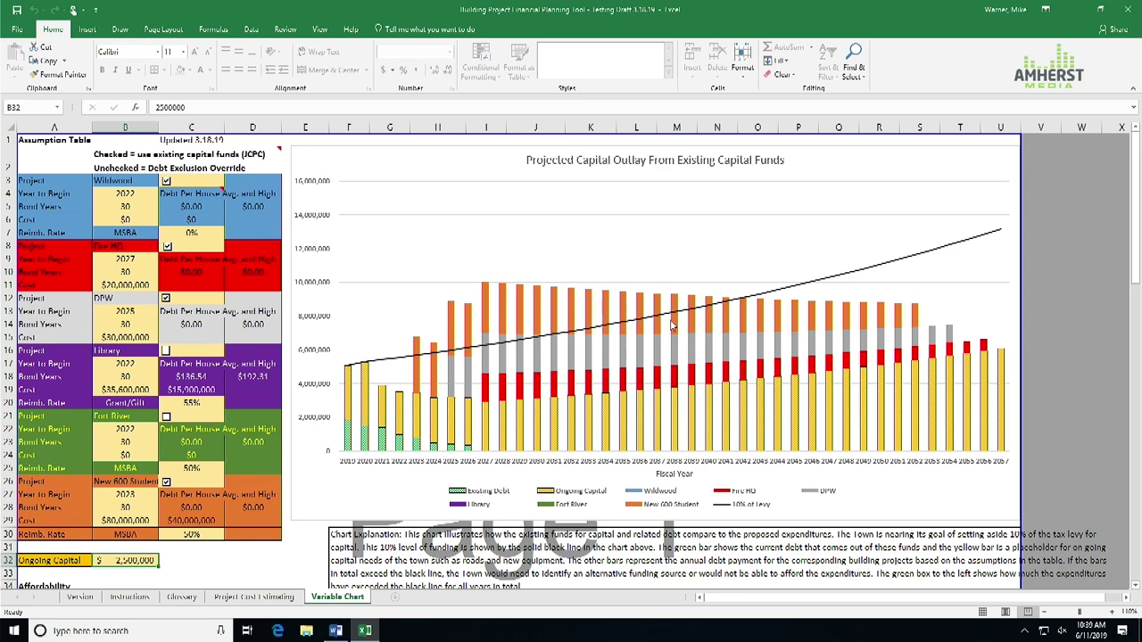
mouse_move(672, 324)
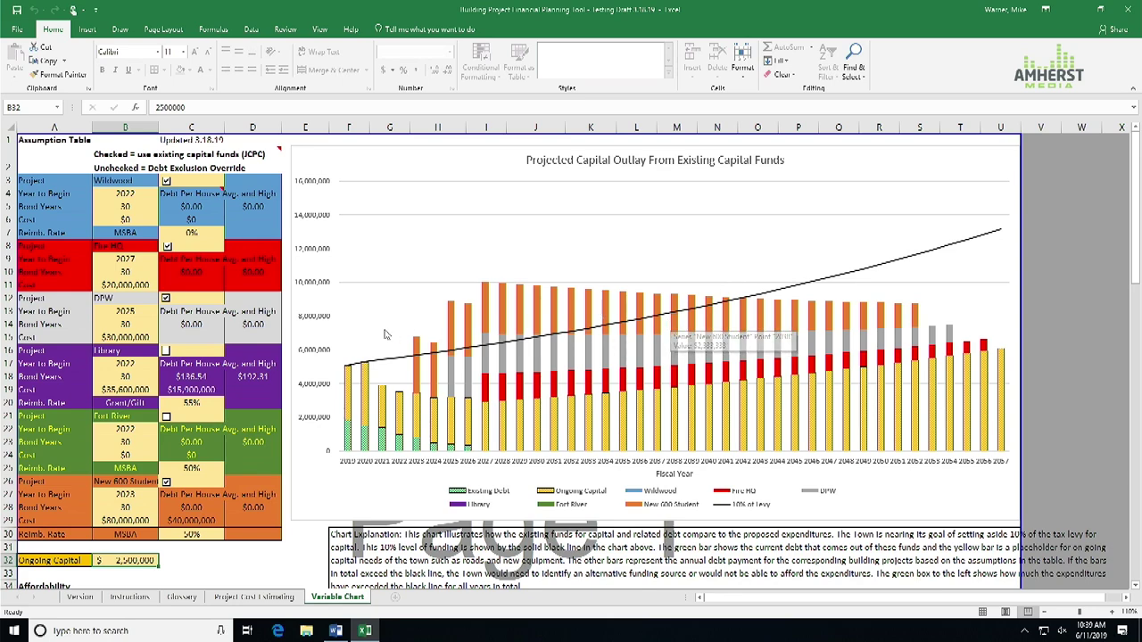
scroll(740, 239, down, 2)
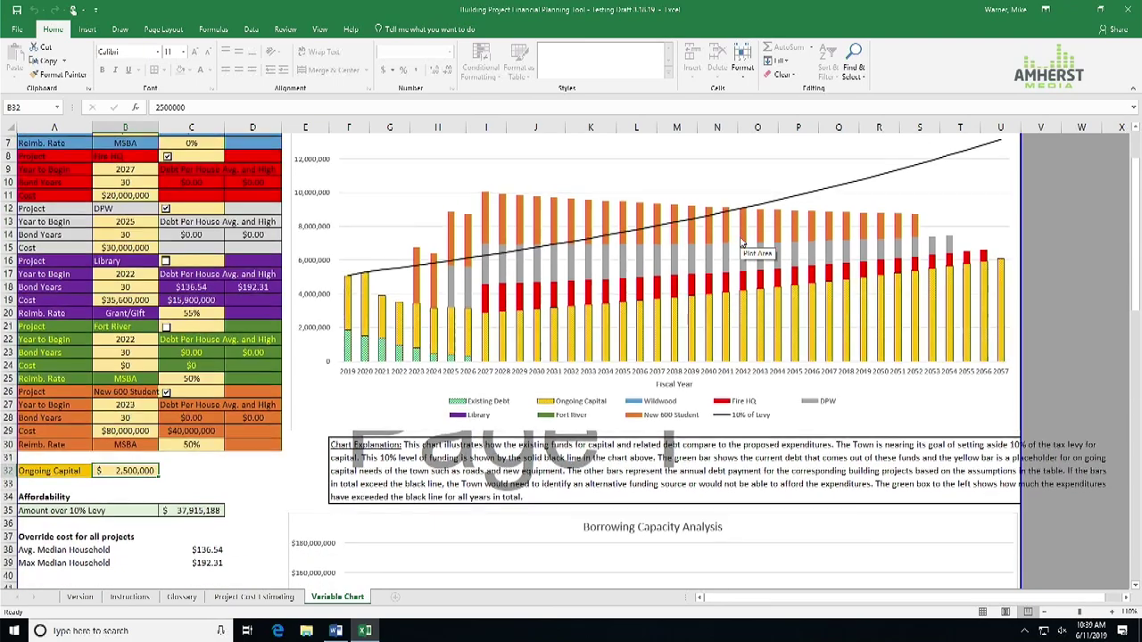
scroll(187, 509, down, 1)
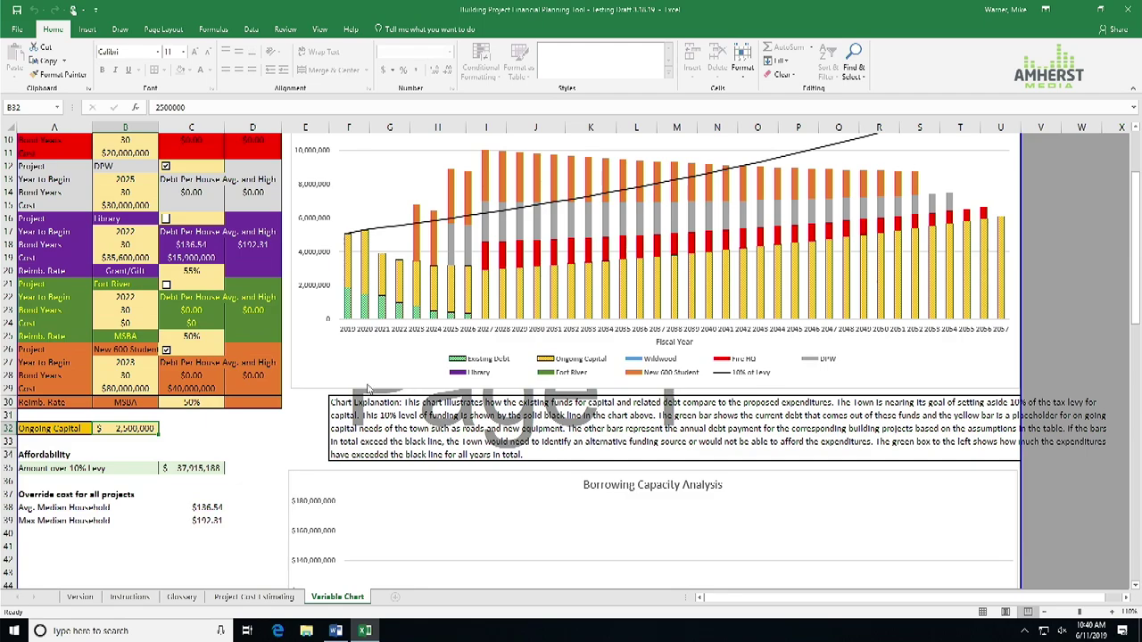
scroll(635, 287, up, 1)
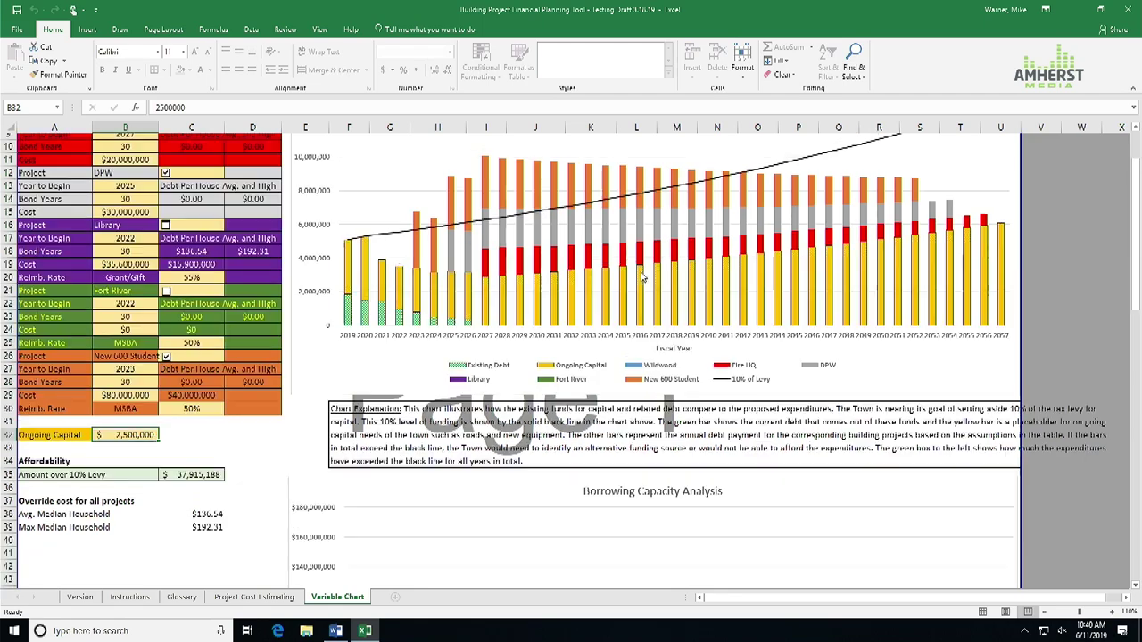
scroll(635, 286, up, 1)
scroll(635, 285, up, 1)
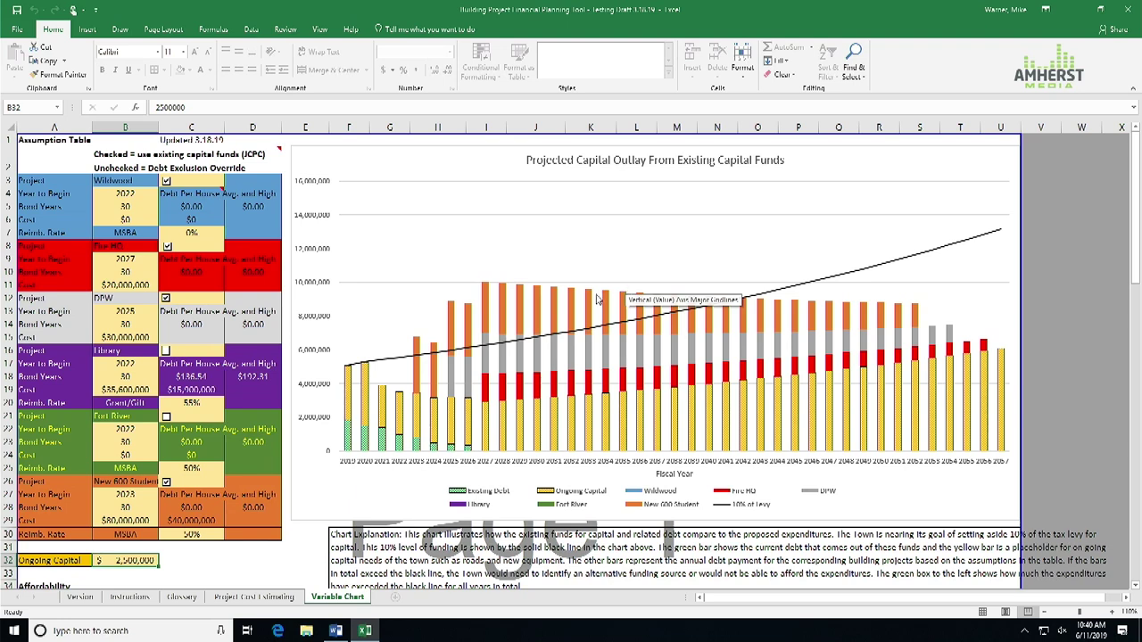
Examine the Borrowing Capacity Analysis chart, comparing cumulative new debt with the borrowing capacity line.
scroll(633, 241, down, 1)
scroll(635, 237, down, 5)
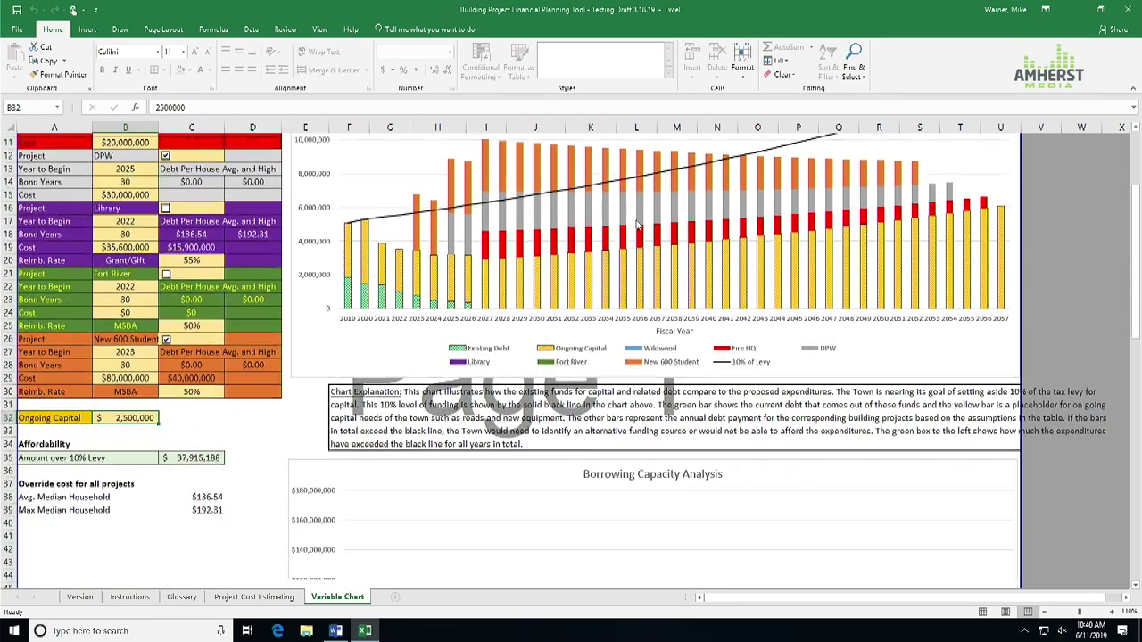
scroll(637, 234, down, 3)
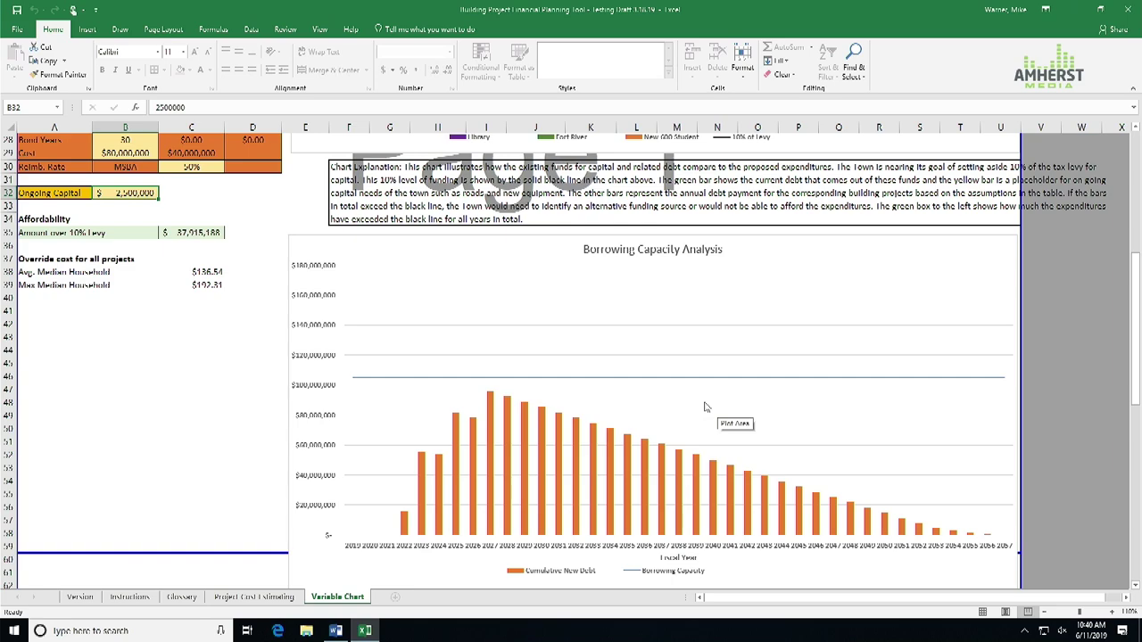
scroll(705, 407, down, 1)
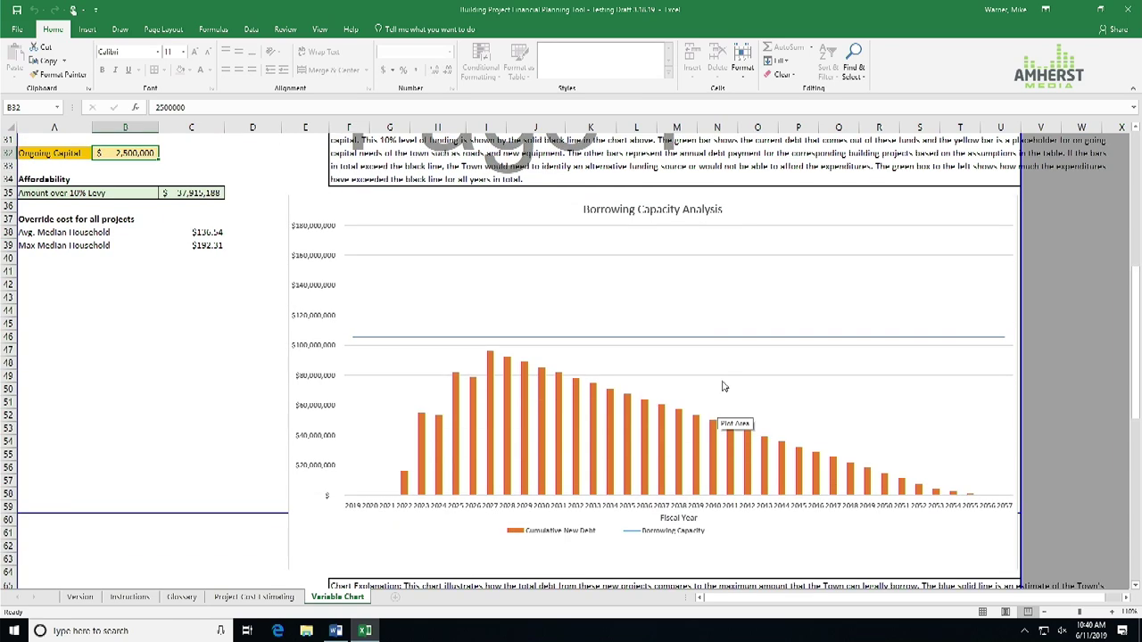
scroll(723, 386, up, 1)
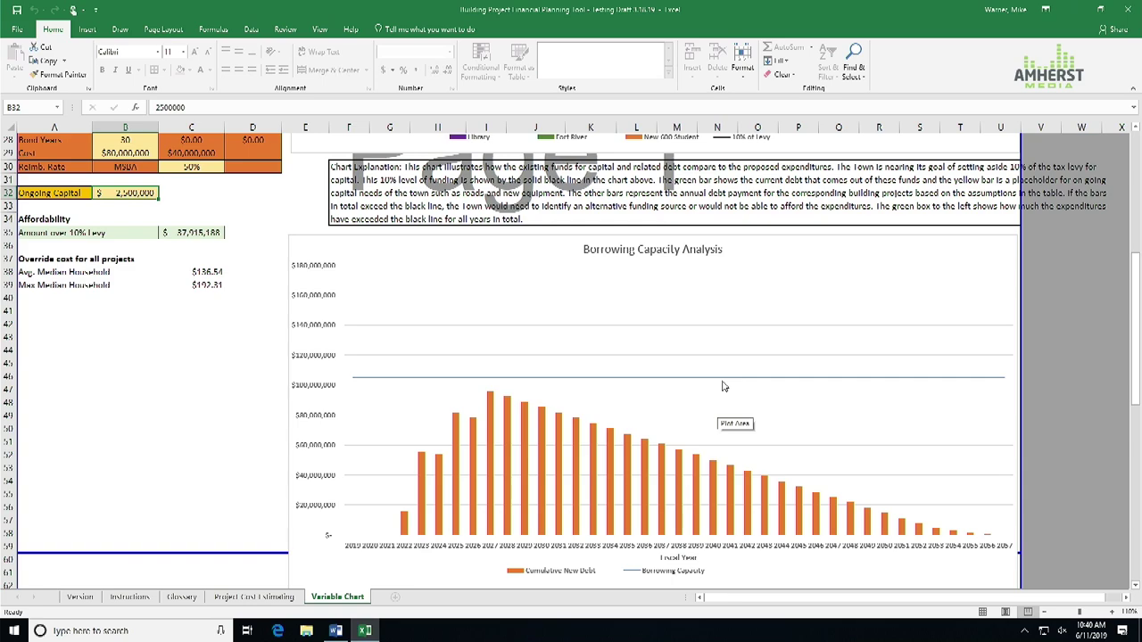
Examine the yearly tax increase in the Debt Exclusion Impact chart for a $354K property.
scroll(727, 379, down, 5)
scroll(735, 370, down, 7)
scroll(658, 418, down, 1)
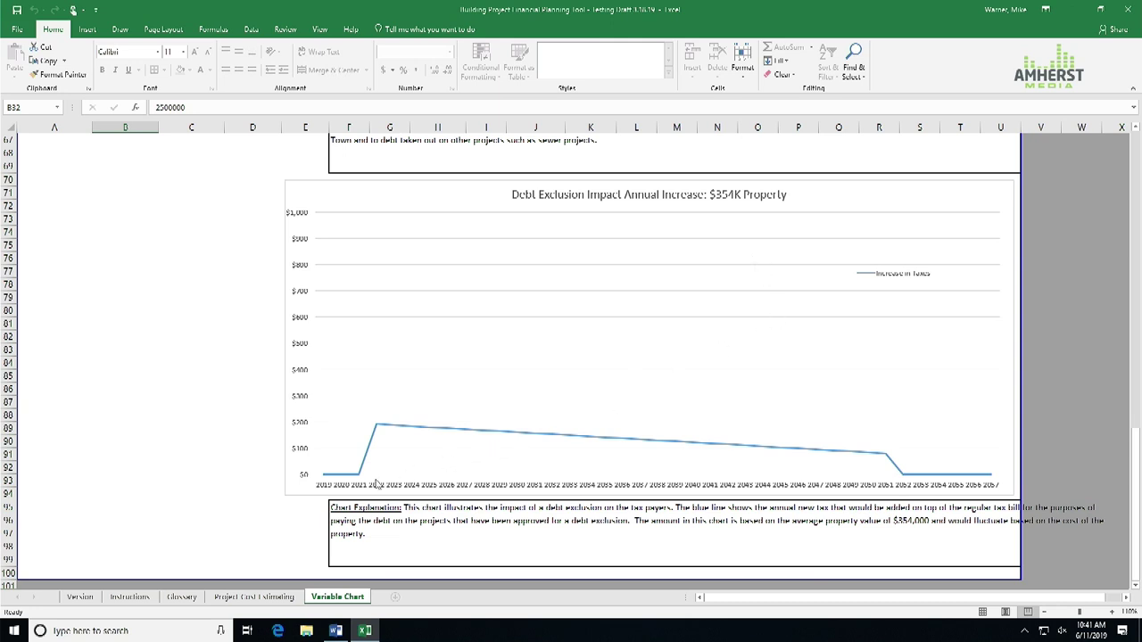
mouse_move(380, 428)
Compare the capital outlay, borrowing capacity and debt exclusion charts and read their explanations.
scroll(770, 317, up, 12)
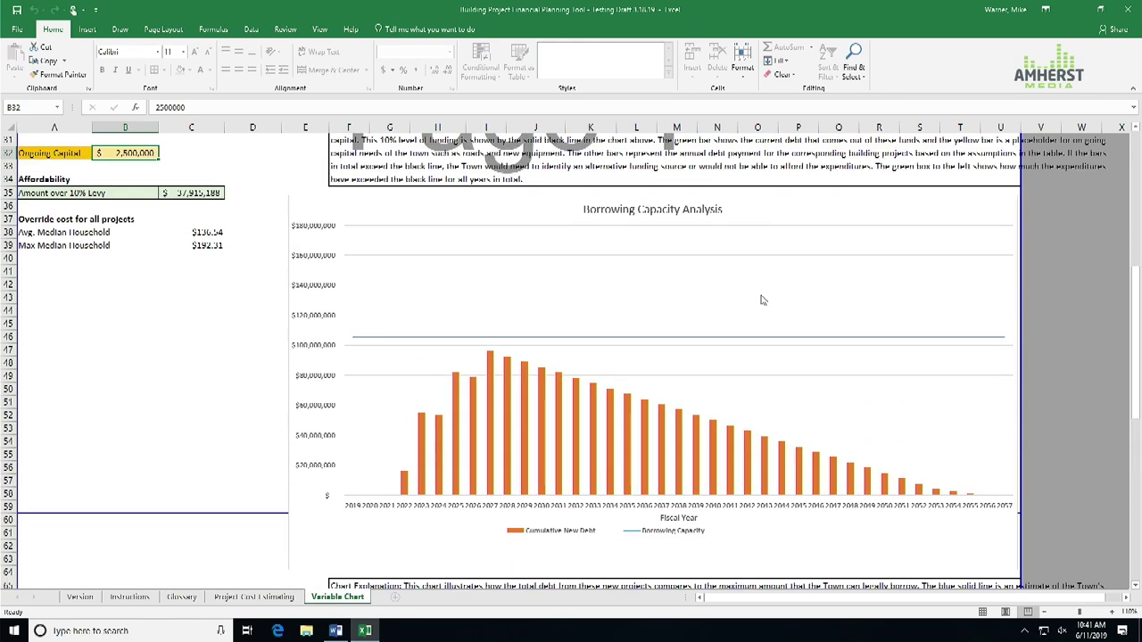
scroll(761, 299, up, 6)
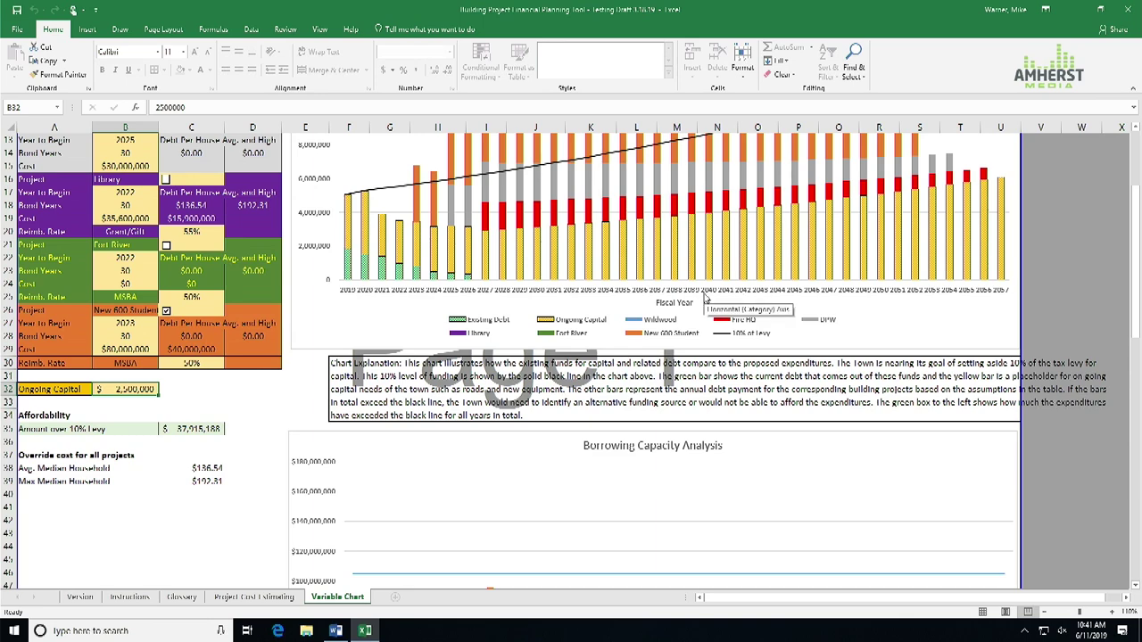
scroll(705, 299, down, 16)
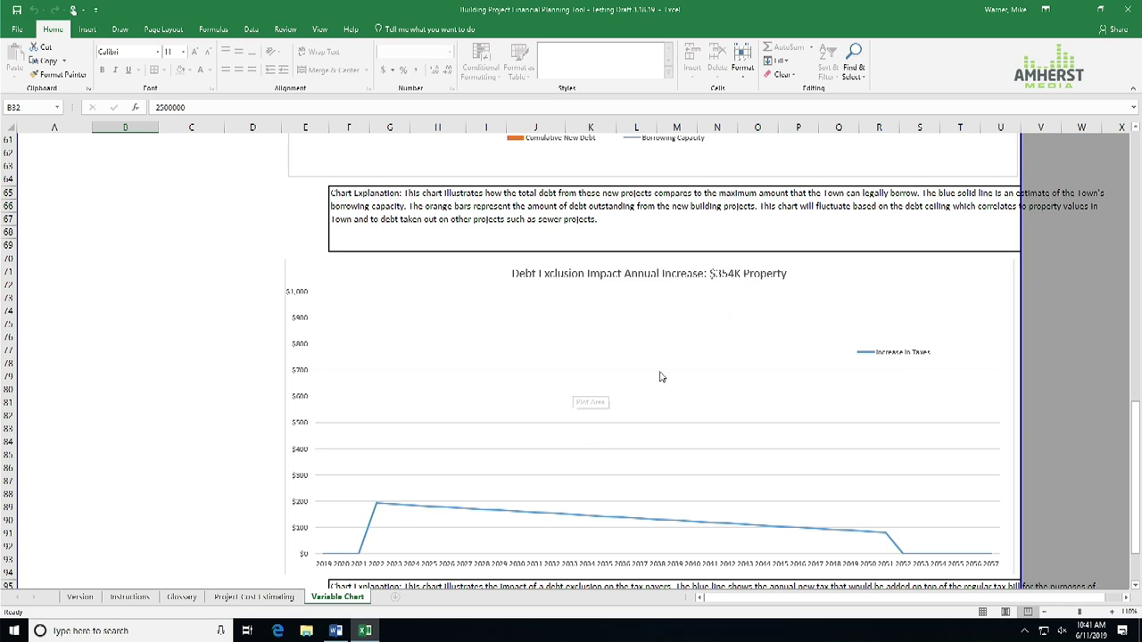
scroll(664, 373, down, 2)
scroll(682, 348, up, 11)
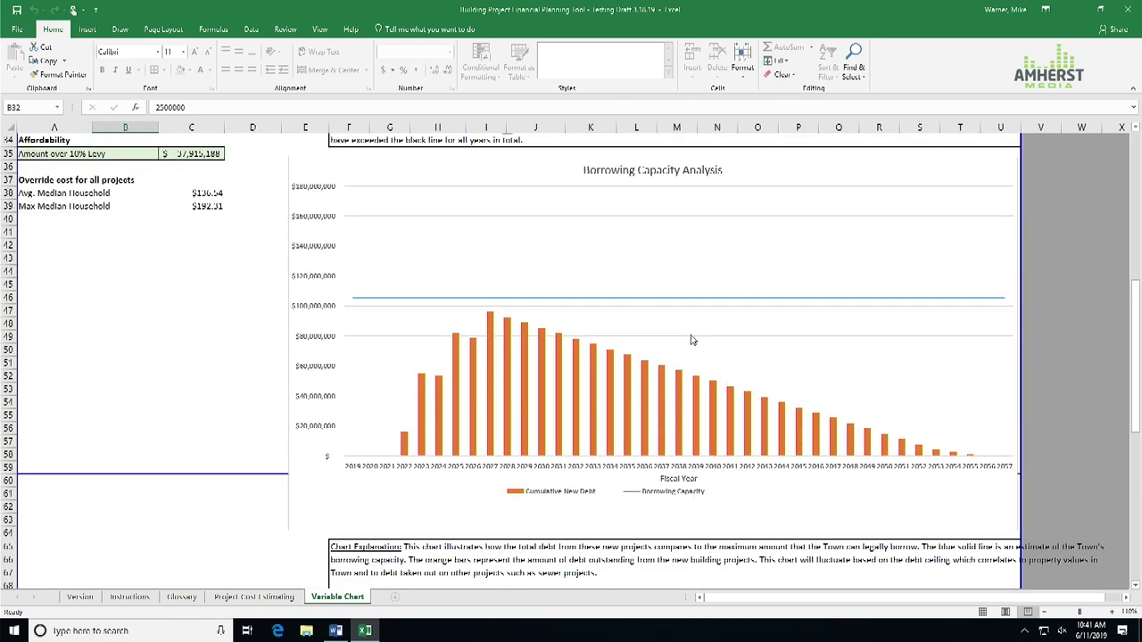
scroll(691, 340, up, 2)
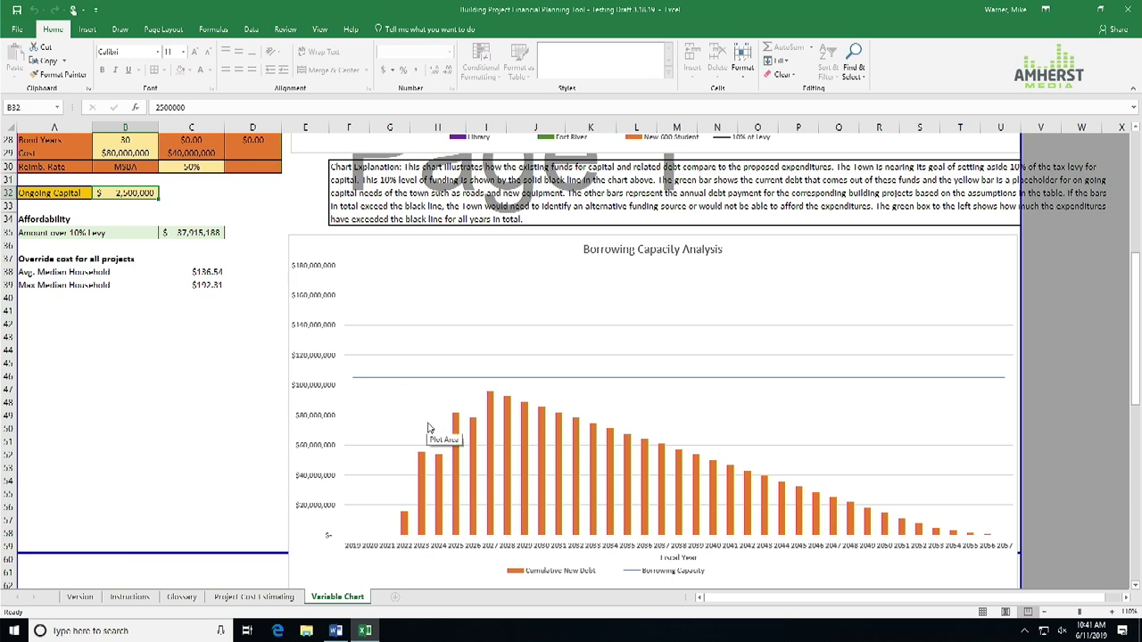
scroll(428, 429, down, 10)
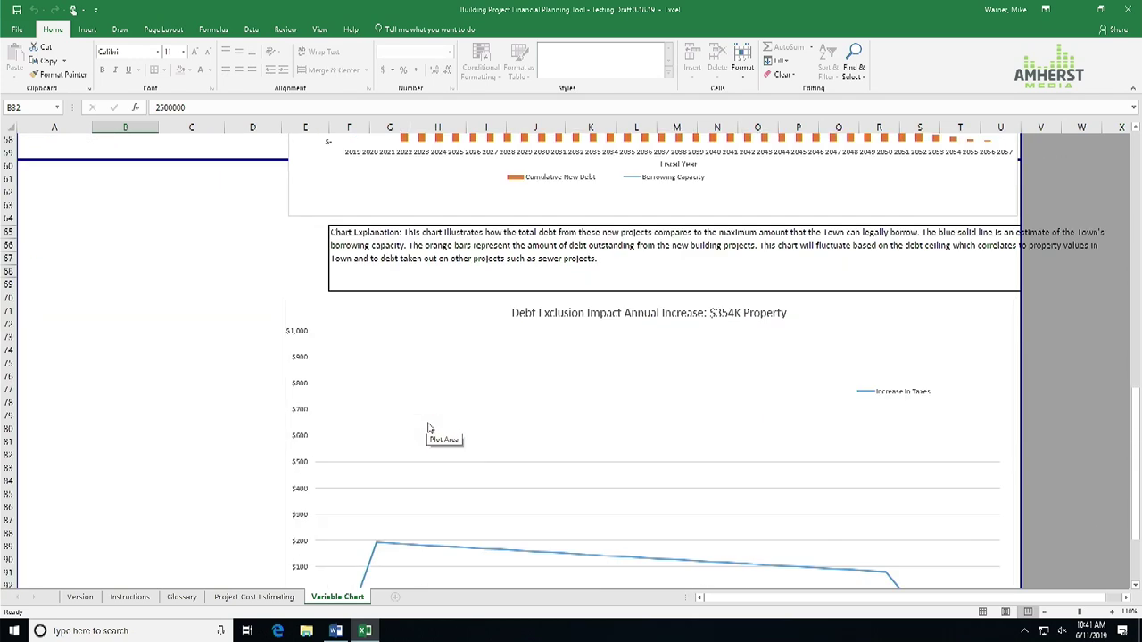
scroll(427, 429, up, 10)
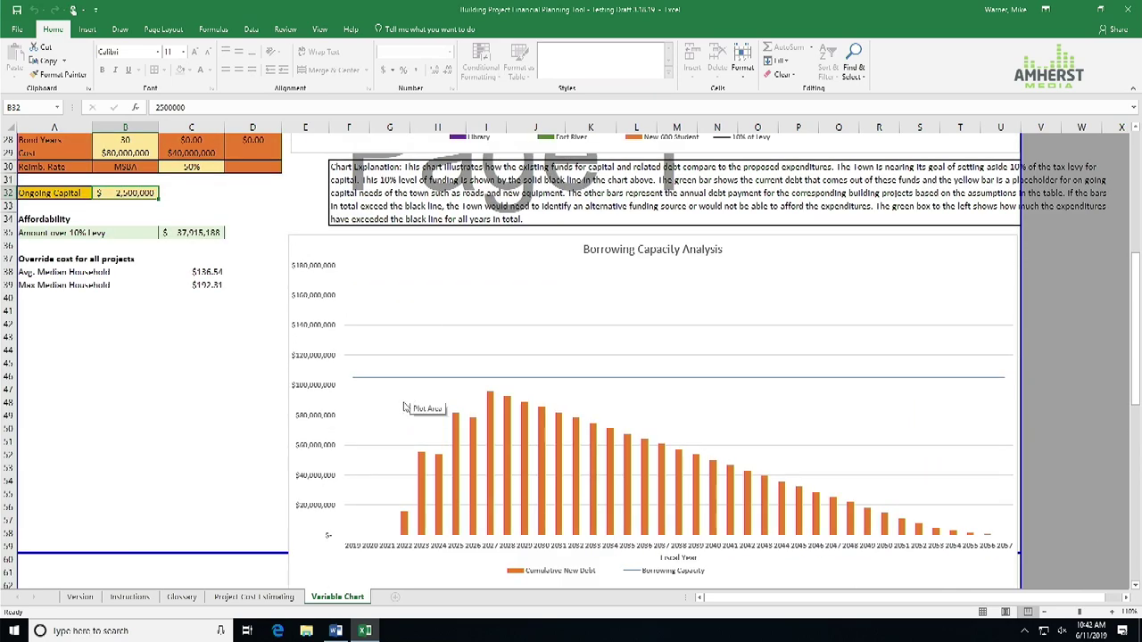
Inspect the 2020 existing debt value in the Projected Capital Outlay From Existing Capital Funds chart.
scroll(406, 406, up, 9)
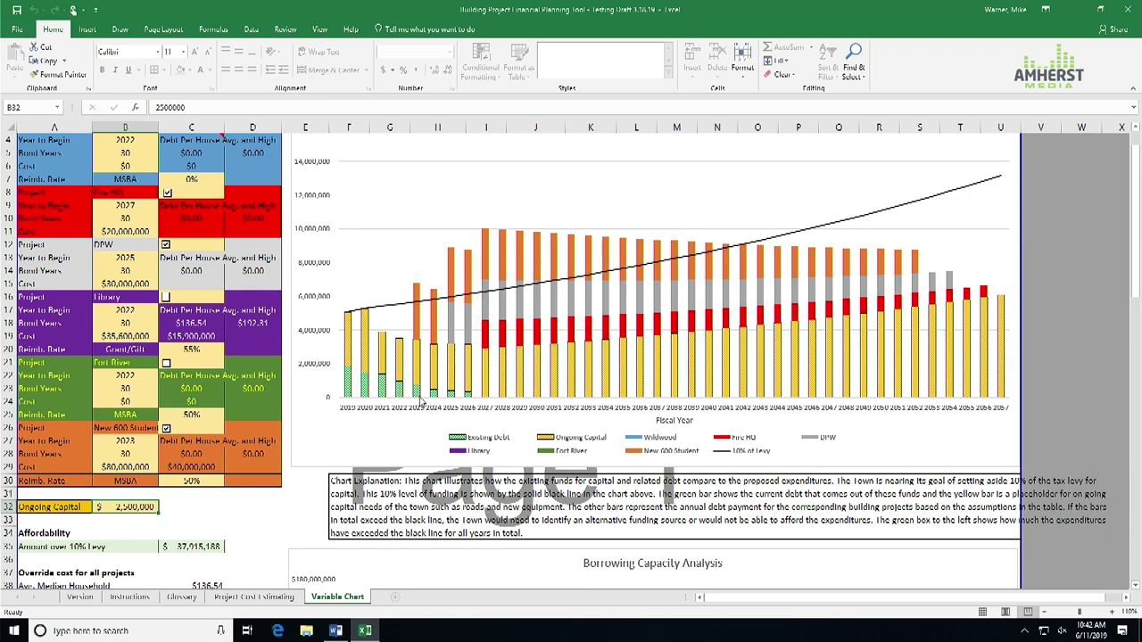
scroll(425, 402, up, 1)
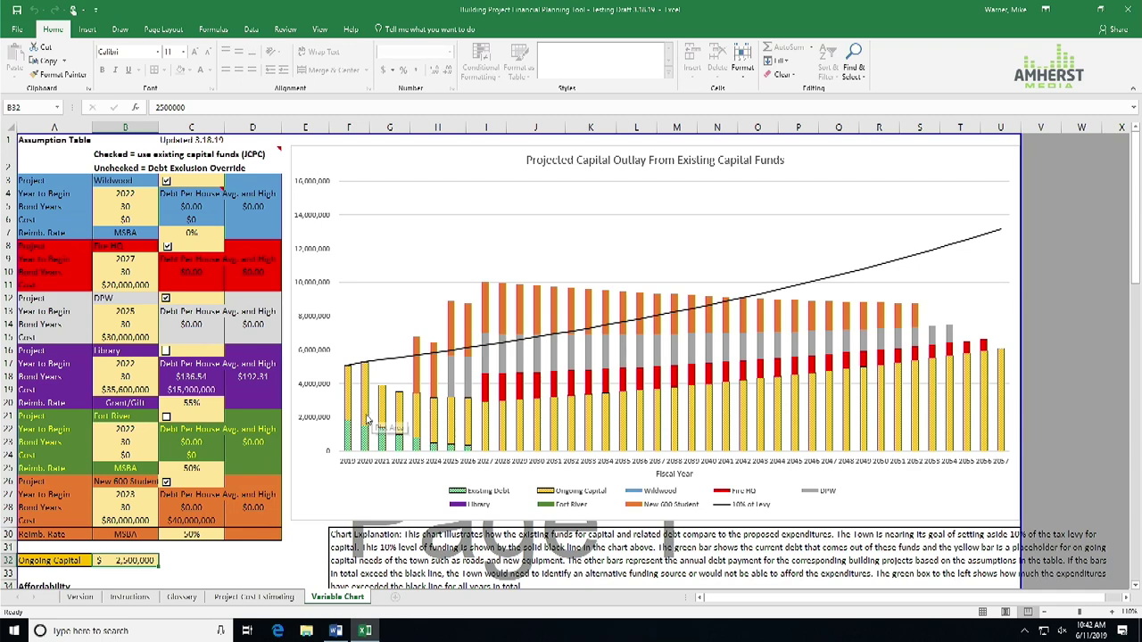
mouse_move(363, 434)
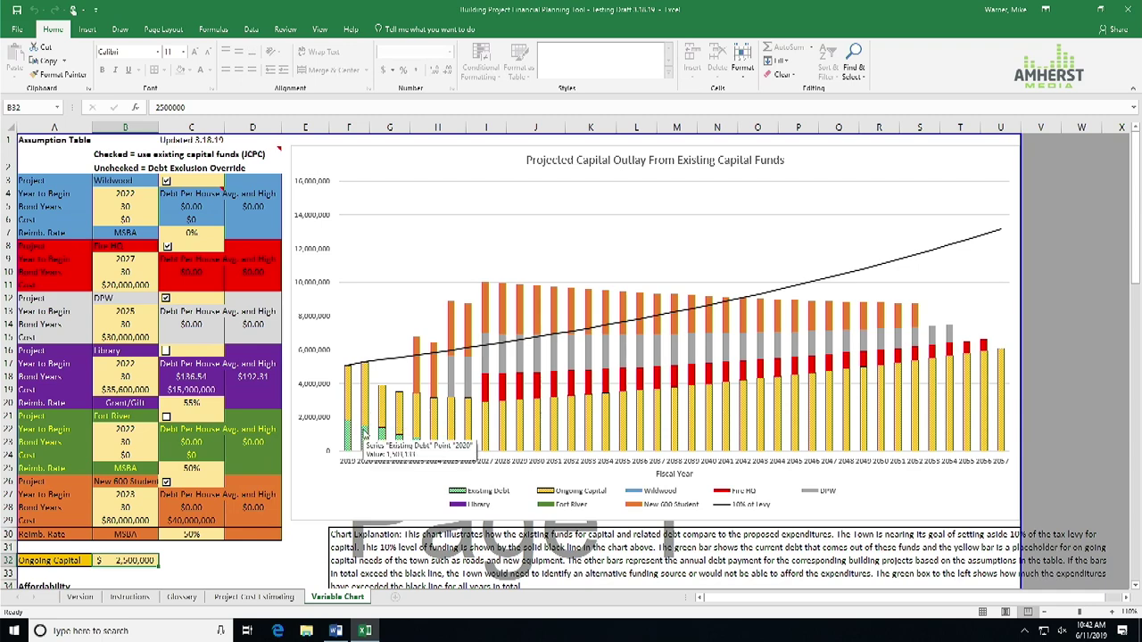